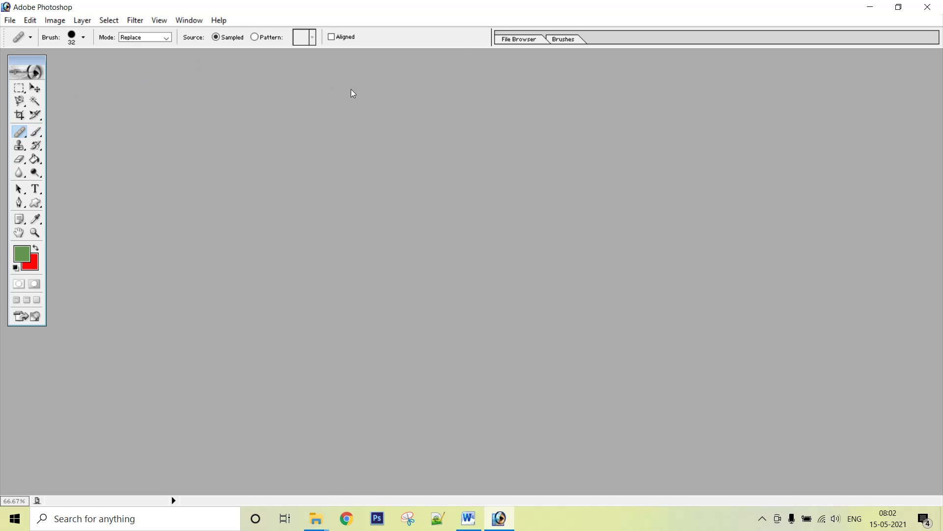
Open the damaged.jpg portrait from the Desktop folder in the File Browser
{"action": "left_click", "coordinate": [519, 41]}
{"action": "double_click", "coordinate": [748, 219]}
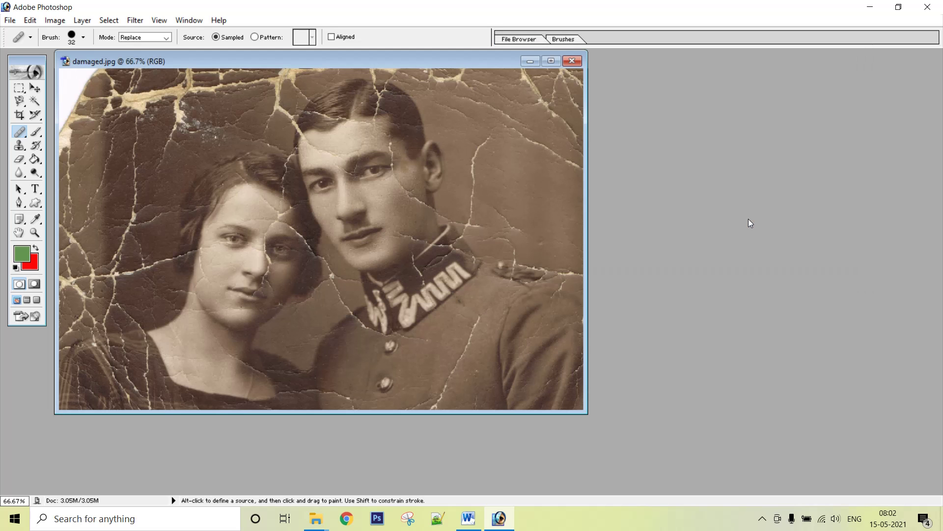
{"action": "left_click", "coordinate": [396, 116]}
Set the Healing Brush to 28 px diameter and 63% hardness with slightly wider spacing, keeping its mode at Replace
{"action": "left_click", "coordinate": [83, 37]}
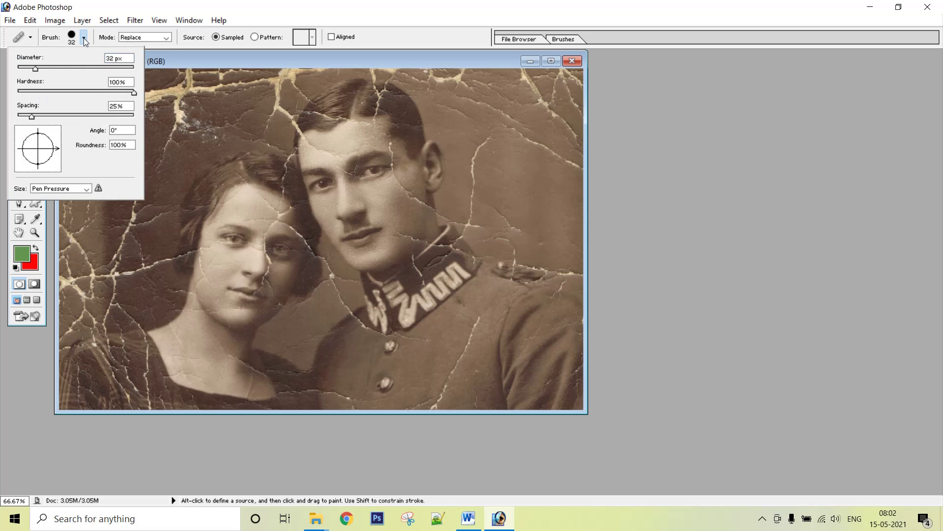
{"action": "left_click", "coordinate": [43, 67]}
{"action": "left_click_drag", "start_coordinate": [43, 69], "coordinate": [35, 71]}
{"action": "left_click", "coordinate": [73, 92]}
{"action": "left_click", "coordinate": [90, 92]}
{"action": "left_click", "coordinate": [52, 116]}
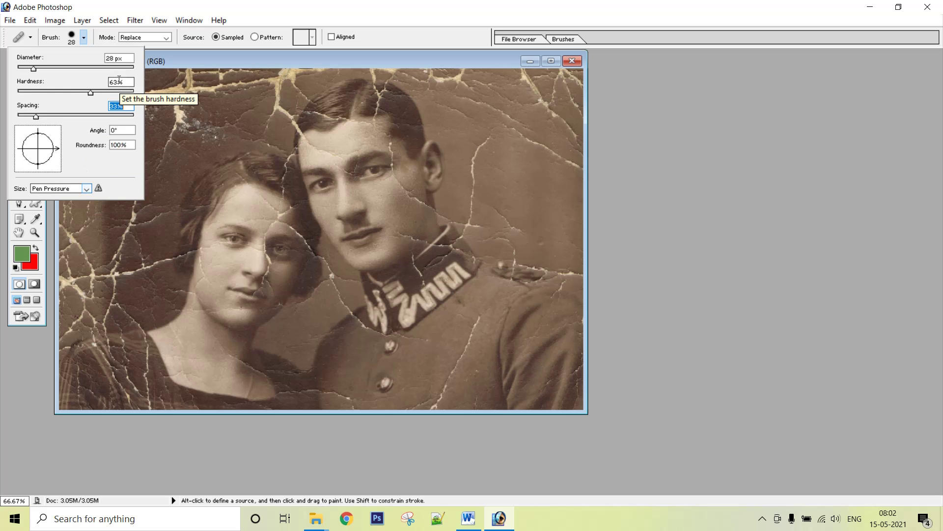
{"action": "left_click", "coordinate": [189, 56]}
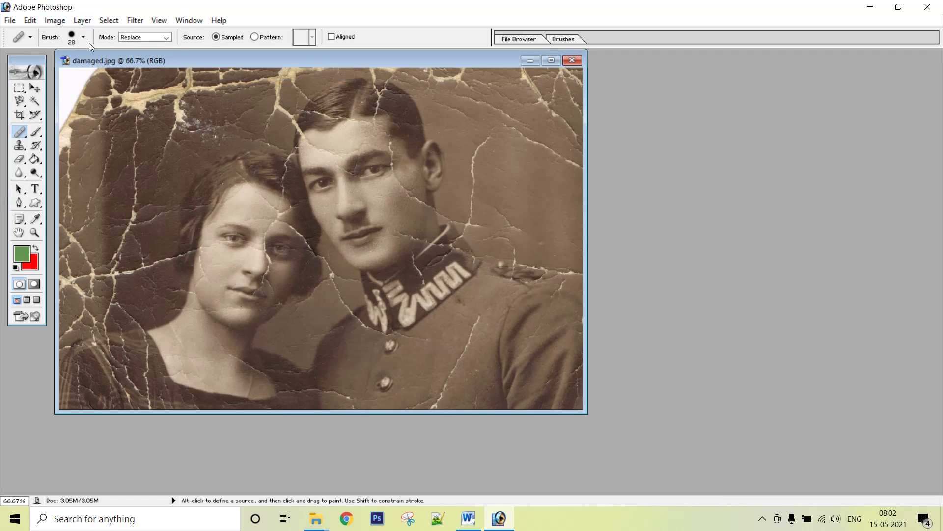
{"action": "left_click", "coordinate": [167, 39]}
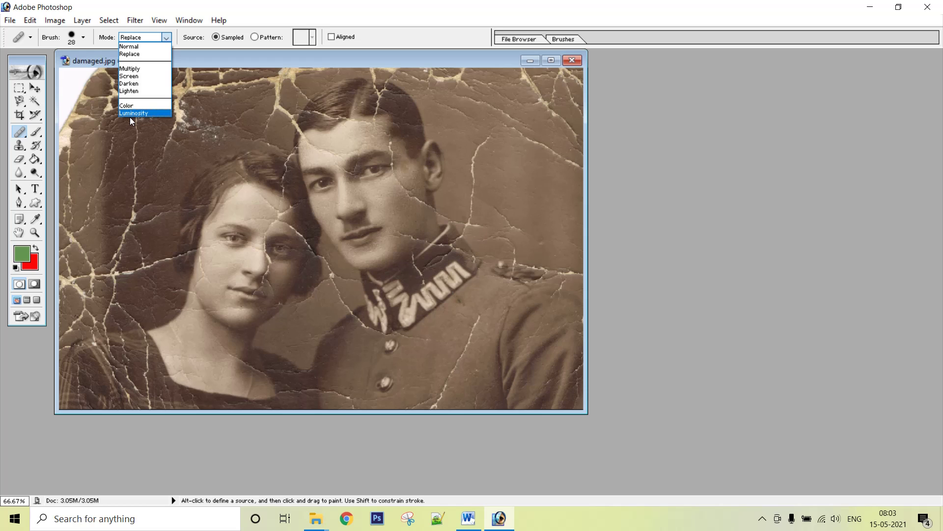
{"action": "left_click", "coordinate": [199, 42]}
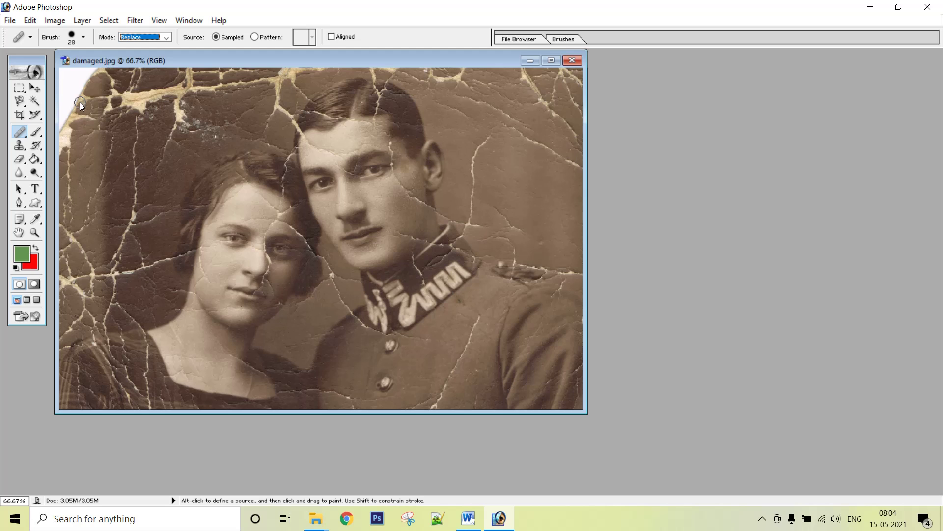
Sample the clean background beside the man and paint over the photo's torn upper-left corner and the cracks along its upper edge
{"action": "left_click", "coordinate": [521, 178], "text": "alt"}
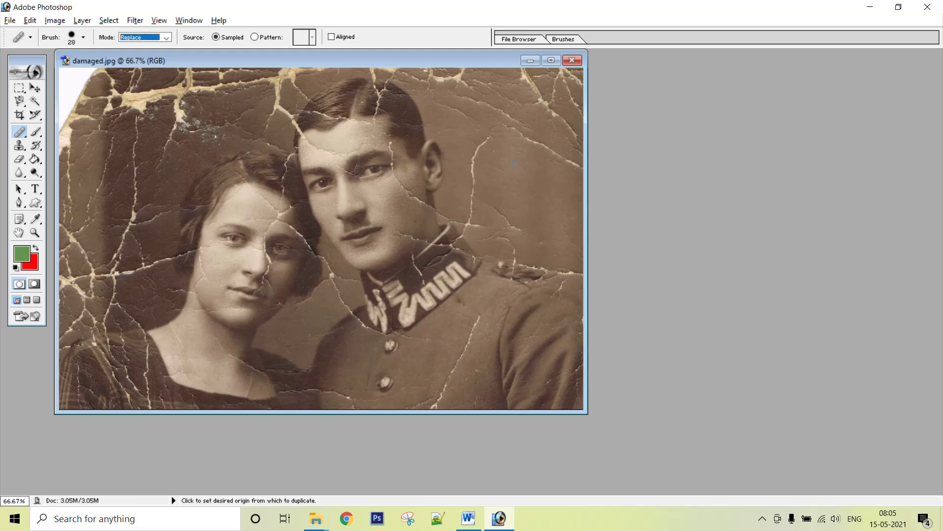
{"action": "left_click", "coordinate": [535, 182], "text": "alt"}
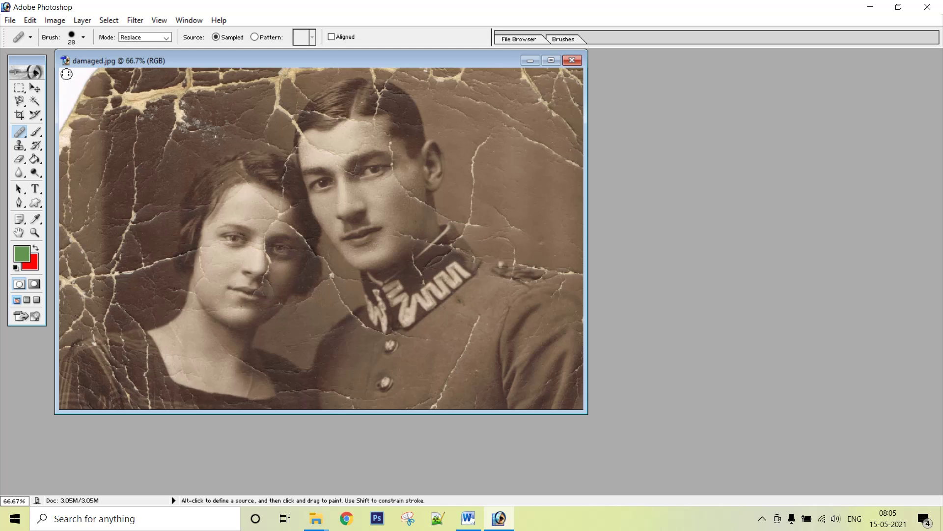
{"action": "mouse_move", "coordinate": [65, 73]}
{"action": "left_mouse_down"}
{"action": "mouse_move", "coordinate": [92, 72]}
{"action": "mouse_move", "coordinate": [59, 71]}
{"action": "mouse_move", "coordinate": [60, 93]}
{"action": "mouse_move", "coordinate": [87, 72]}
{"action": "mouse_move", "coordinate": [122, 71]}
{"action": "mouse_move", "coordinate": [72, 97]}
{"action": "mouse_move", "coordinate": [65, 89]}
{"action": "mouse_move", "coordinate": [55, 118]}
{"action": "mouse_move", "coordinate": [81, 88]}
{"action": "mouse_move", "coordinate": [77, 105]}
{"action": "mouse_move", "coordinate": [127, 79]}
{"action": "mouse_move", "coordinate": [110, 72]}
{"action": "mouse_move", "coordinate": [93, 96]}
{"action": "left_mouse_up"}
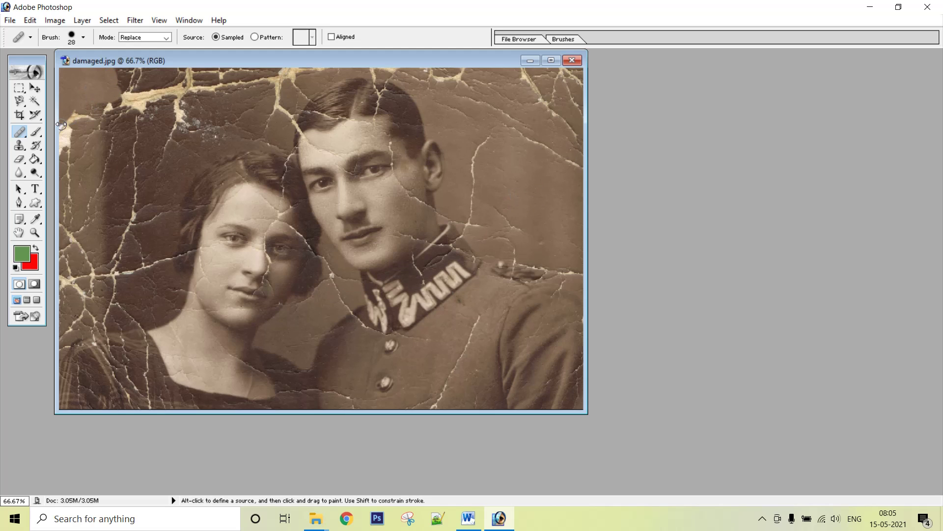
{"action": "mouse_move", "coordinate": [62, 126]}
{"action": "left_mouse_down"}
{"action": "mouse_move", "coordinate": [84, 113]}
{"action": "mouse_move", "coordinate": [77, 108]}
{"action": "mouse_move", "coordinate": [61, 133]}
{"action": "mouse_move", "coordinate": [62, 157]}
{"action": "mouse_move", "coordinate": [87, 136]}
{"action": "left_mouse_up"}
{"action": "mouse_move", "coordinate": [121, 72]}
{"action": "left_mouse_down"}
{"action": "mouse_move", "coordinate": [112, 93]}
{"action": "mouse_move", "coordinate": [140, 91]}
{"action": "mouse_move", "coordinate": [126, 93]}
{"action": "mouse_move", "coordinate": [153, 79]}
{"action": "mouse_move", "coordinate": [131, 85]}
{"action": "mouse_move", "coordinate": [136, 72]}
{"action": "mouse_move", "coordinate": [160, 74]}
{"action": "mouse_move", "coordinate": [141, 74]}
{"action": "mouse_move", "coordinate": [116, 108]}
{"action": "mouse_move", "coordinate": [90, 106]}
{"action": "mouse_move", "coordinate": [100, 120]}
{"action": "mouse_move", "coordinate": [78, 129]}
{"action": "mouse_move", "coordinate": [106, 114]}
{"action": "mouse_move", "coordinate": [110, 123]}
{"action": "mouse_move", "coordinate": [137, 107]}
{"action": "left_mouse_up"}
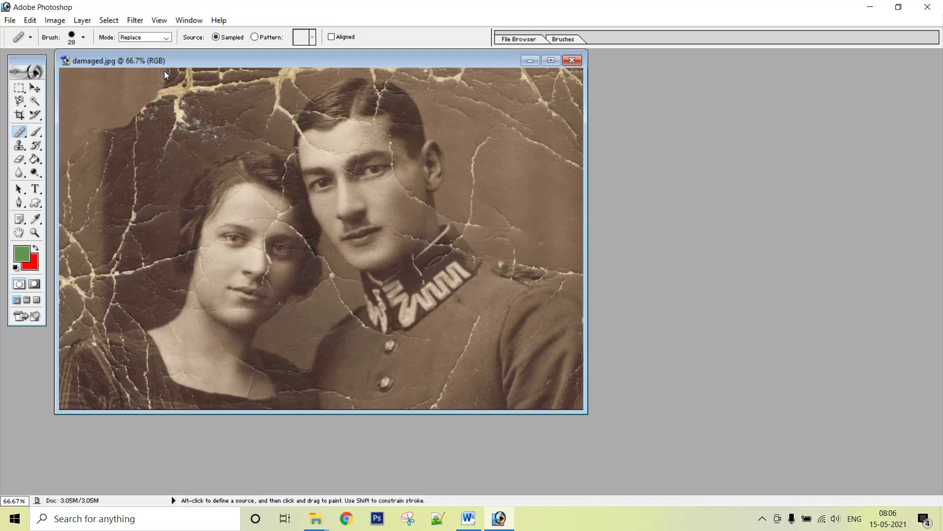
{"action": "left_click_drag", "start_coordinate": [165, 75], "coordinate": [209, 76]}
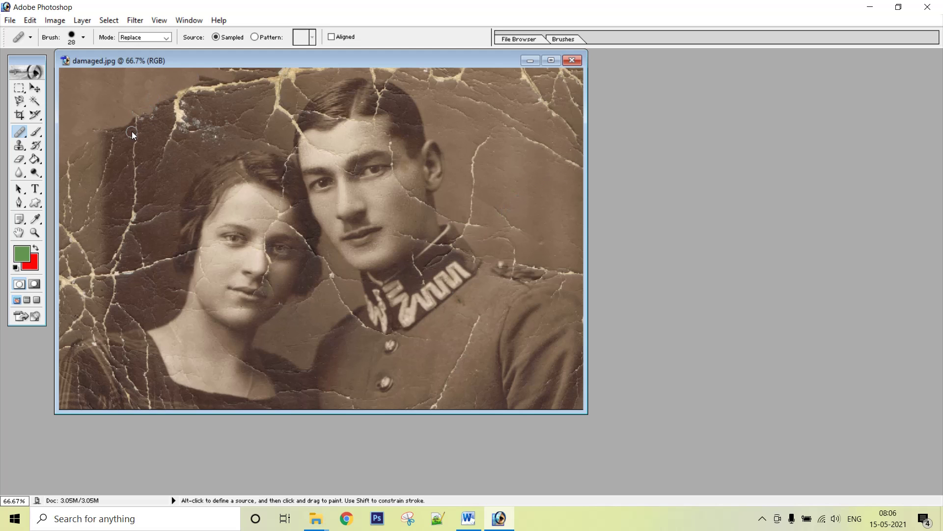
{"action": "left_click_drag", "start_coordinate": [140, 119], "coordinate": [182, 105]}
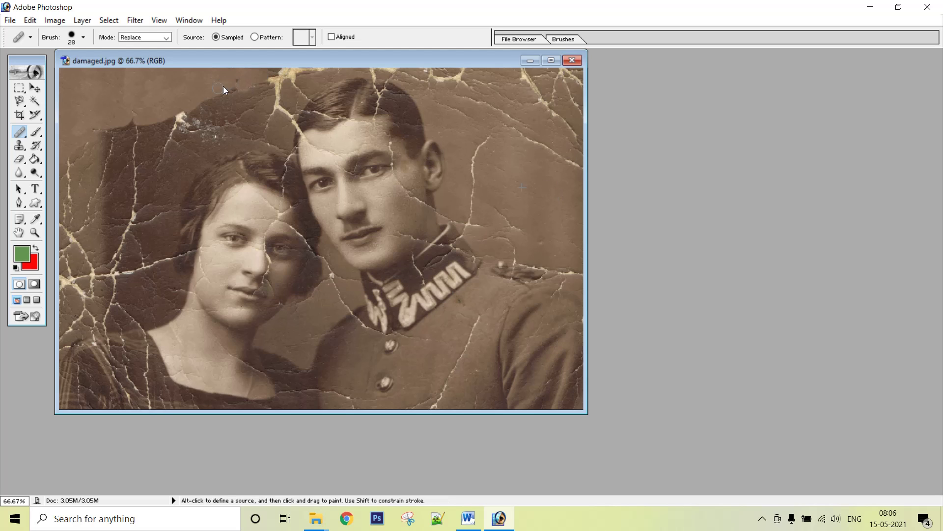
{"action": "left_click", "coordinate": [198, 108]}
With aligned sampling on, sample near the man's chin and paint a copy of his face and collar over the photo's upper-left area
{"action": "key", "text": "alt"}
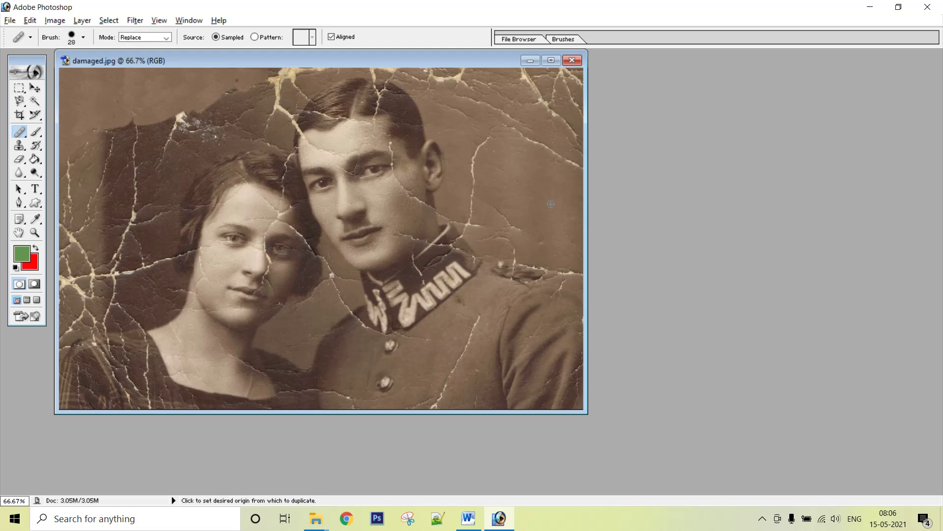
{"action": "left_click", "coordinate": [257, 120], "text": "alt"}
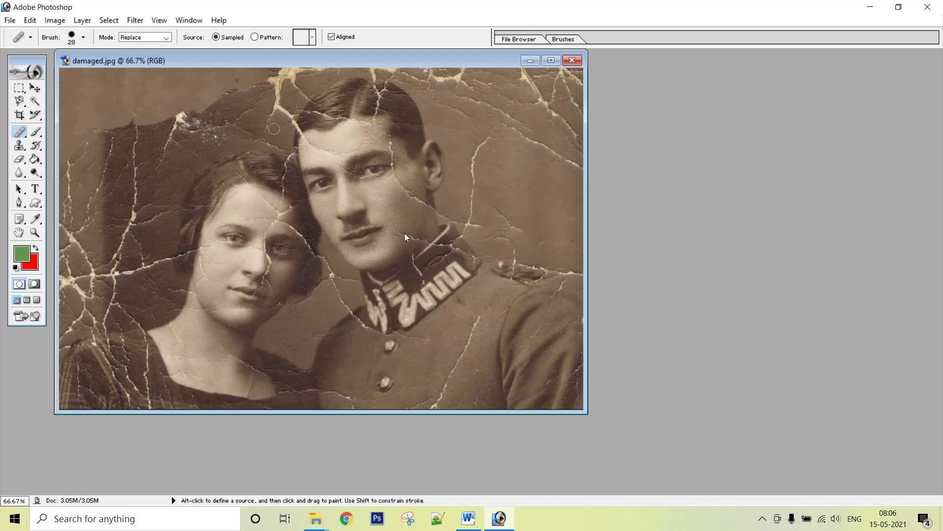
{"action": "left_click_drag", "start_coordinate": [100, 129], "coordinate": [190, 137]}
{"action": "mouse_move", "coordinate": [110, 102]}
{"action": "left_mouse_down"}
{"action": "mouse_move", "coordinate": [137, 78]}
{"action": "mouse_move", "coordinate": [159, 95]}
{"action": "mouse_move", "coordinate": [131, 113]}
{"action": "mouse_move", "coordinate": [109, 90]}
{"action": "mouse_move", "coordinate": [57, 89]}
{"action": "mouse_move", "coordinate": [96, 77]}
{"action": "left_mouse_up"}
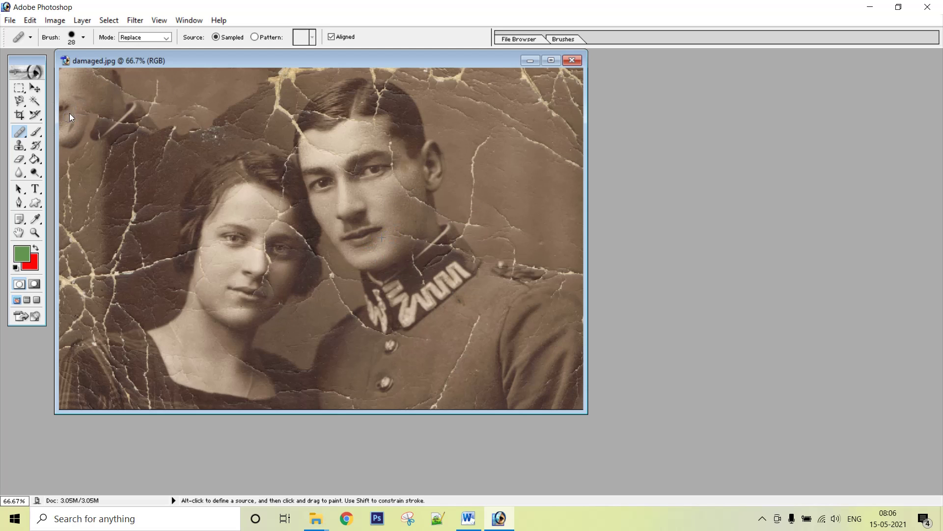
{"action": "mouse_move", "coordinate": [69, 113]}
{"action": "left_mouse_down"}
{"action": "mouse_move", "coordinate": [106, 110]}
{"action": "mouse_move", "coordinate": [88, 155]}
{"action": "mouse_move", "coordinate": [87, 126]}
{"action": "mouse_move", "coordinate": [71, 152]}
{"action": "mouse_move", "coordinate": [73, 122]}
{"action": "mouse_move", "coordinate": [64, 168]}
{"action": "mouse_move", "coordinate": [59, 141]}
{"action": "mouse_move", "coordinate": [65, 164]}
{"action": "mouse_move", "coordinate": [96, 148]}
{"action": "mouse_move", "coordinate": [72, 167]}
{"action": "mouse_move", "coordinate": [71, 151]}
{"action": "mouse_move", "coordinate": [82, 157]}
{"action": "mouse_move", "coordinate": [67, 177]}
{"action": "mouse_move", "coordinate": [147, 137]}
{"action": "mouse_move", "coordinate": [141, 151]}
{"action": "mouse_move", "coordinate": [163, 124]}
{"action": "mouse_move", "coordinate": [165, 113]}
{"action": "mouse_move", "coordinate": [147, 115]}
{"action": "mouse_move", "coordinate": [137, 98]}
{"action": "mouse_move", "coordinate": [143, 85]}
{"action": "mouse_move", "coordinate": [107, 75]}
{"action": "mouse_move", "coordinate": [136, 75]}
{"action": "mouse_move", "coordinate": [117, 82]}
{"action": "mouse_move", "coordinate": [171, 124]}
{"action": "mouse_move", "coordinate": [171, 87]}
{"action": "mouse_move", "coordinate": [198, 81]}
{"action": "mouse_move", "coordinate": [201, 119]}
{"action": "mouse_move", "coordinate": [154, 162]}
{"action": "mouse_move", "coordinate": [141, 156]}
{"action": "mouse_move", "coordinate": [126, 172]}
{"action": "mouse_move", "coordinate": [60, 182]}
{"action": "mouse_move", "coordinate": [58, 223]}
{"action": "mouse_move", "coordinate": [132, 177]}
{"action": "left_mouse_up"}
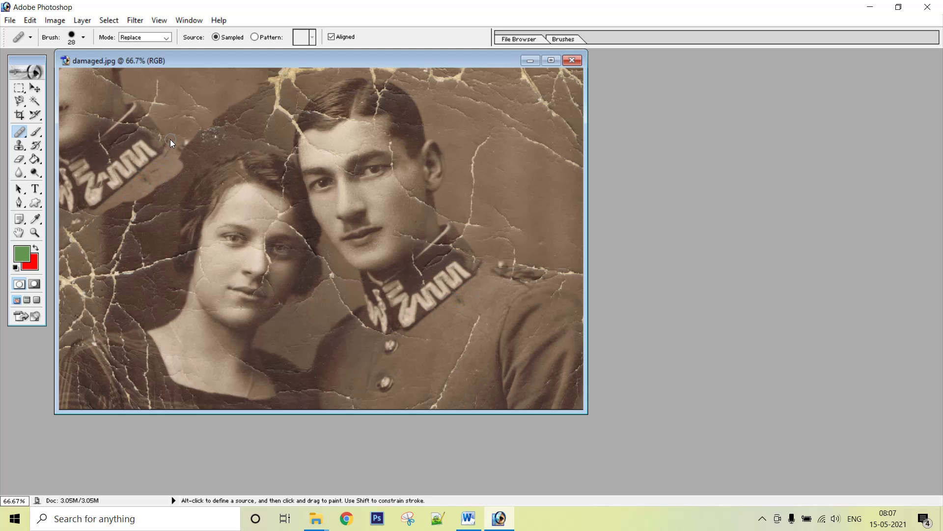
Switch the Healing Brush source to the black-and-white checkered pattern and paint it over the background in the photo's upper-right area
{"action": "left_click", "coordinate": [254, 38]}
{"action": "left_click", "coordinate": [312, 37]}
{"action": "left_click", "coordinate": [312, 37]}
{"action": "left_click", "coordinate": [314, 40]}
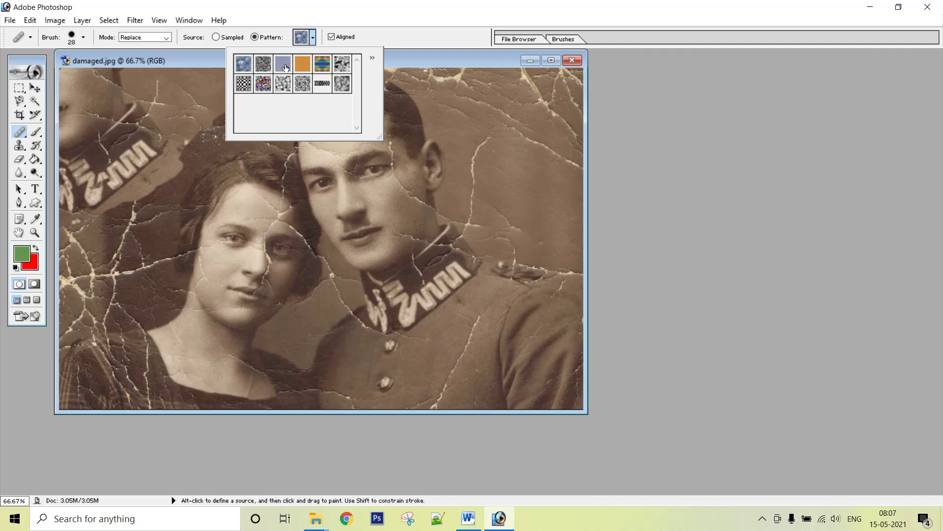
{"action": "left_click", "coordinate": [245, 84]}
{"action": "left_click", "coordinate": [406, 93]}
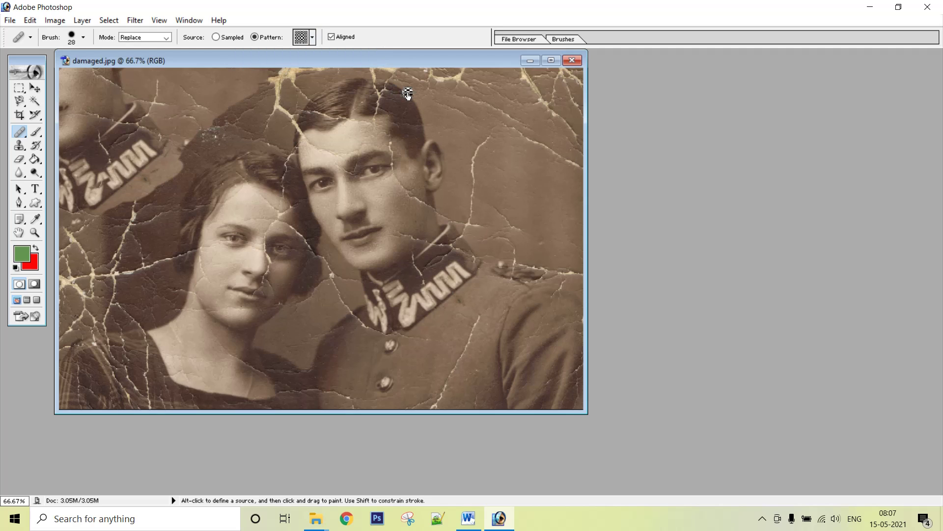
{"action": "mouse_move", "coordinate": [476, 87]}
{"action": "left_mouse_down"}
{"action": "mouse_move", "coordinate": [501, 99]}
{"action": "mouse_move", "coordinate": [464, 121]}
{"action": "mouse_move", "coordinate": [496, 115]}
{"action": "mouse_move", "coordinate": [482, 132]}
{"action": "mouse_move", "coordinate": [506, 131]}
{"action": "mouse_move", "coordinate": [484, 126]}
{"action": "mouse_move", "coordinate": [490, 102]}
{"action": "mouse_move", "coordinate": [516, 81]}
{"action": "mouse_move", "coordinate": [461, 79]}
{"action": "mouse_move", "coordinate": [516, 81]}
{"action": "mouse_move", "coordinate": [479, 92]}
{"action": "mouse_move", "coordinate": [541, 84]}
{"action": "mouse_move", "coordinate": [542, 97]}
{"action": "mouse_move", "coordinate": [517, 98]}
{"action": "mouse_move", "coordinate": [518, 112]}
{"action": "mouse_move", "coordinate": [530, 102]}
{"action": "mouse_move", "coordinate": [529, 142]}
{"action": "mouse_move", "coordinate": [488, 144]}
{"action": "mouse_move", "coordinate": [467, 128]}
{"action": "mouse_move", "coordinate": [448, 72]}
{"action": "mouse_move", "coordinate": [493, 75]}
{"action": "mouse_move", "coordinate": [541, 104]}
{"action": "left_mouse_up"}
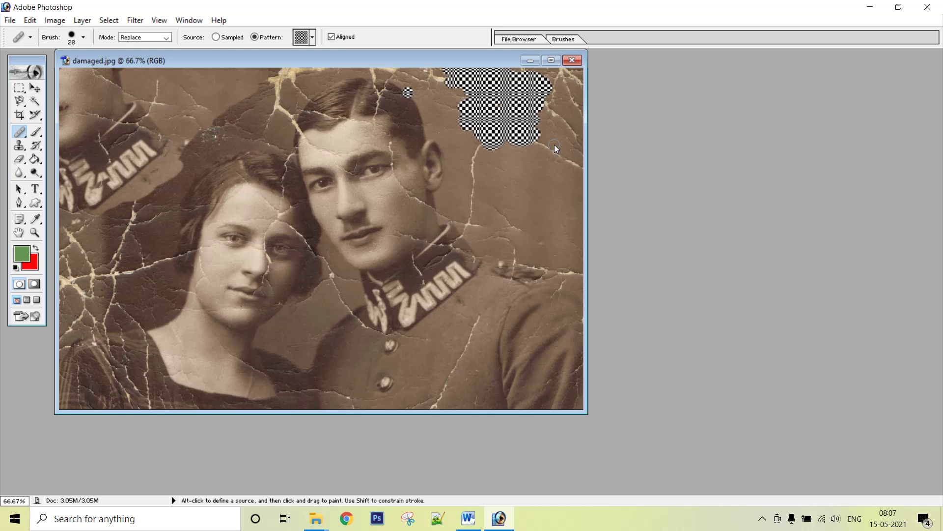
Close damaged.jpg without saving and open patchsample.jpg from the Desktop folder in the File Browser
{"action": "left_click", "coordinate": [572, 61]}
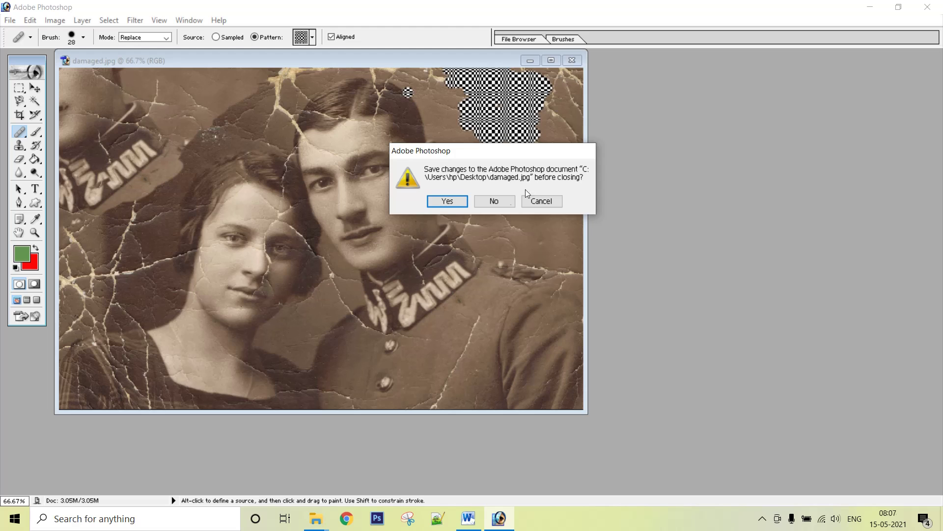
{"action": "left_click", "coordinate": [494, 200]}
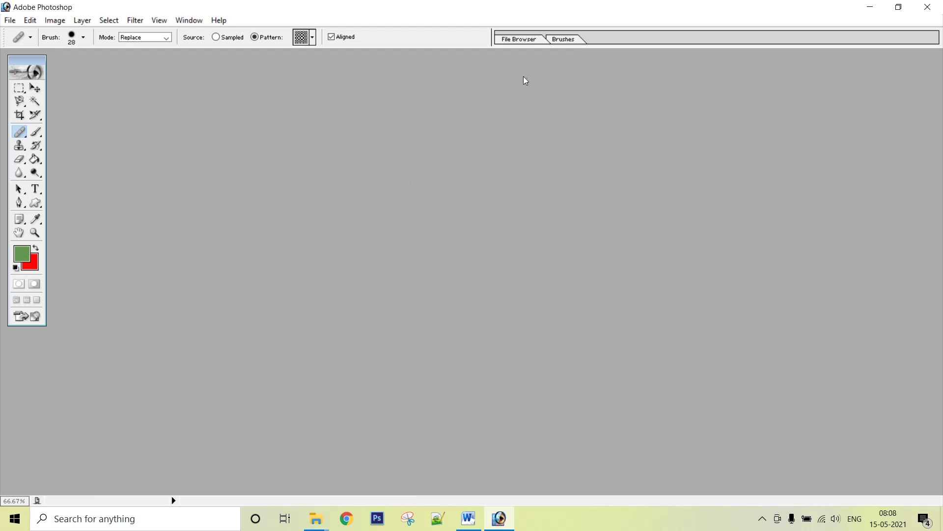
{"action": "left_click", "coordinate": [529, 41]}
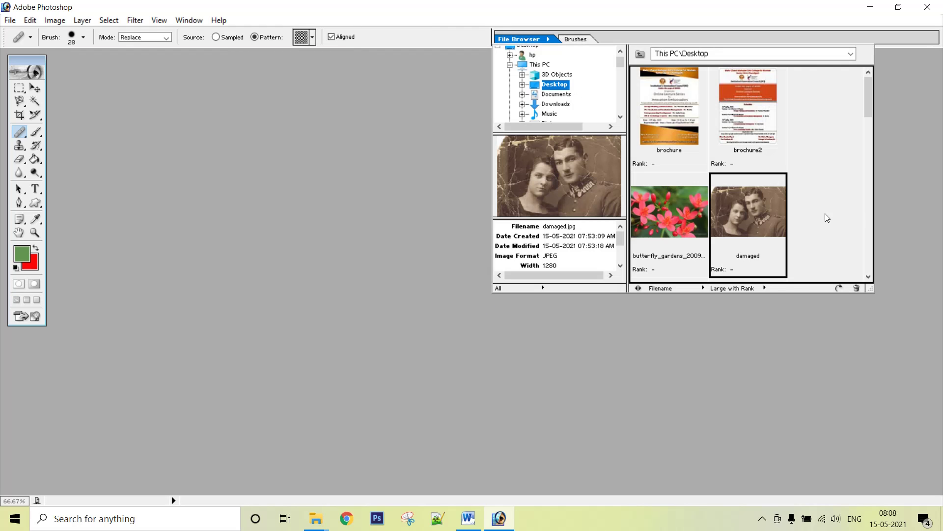
{"action": "left_click", "coordinate": [870, 260]}
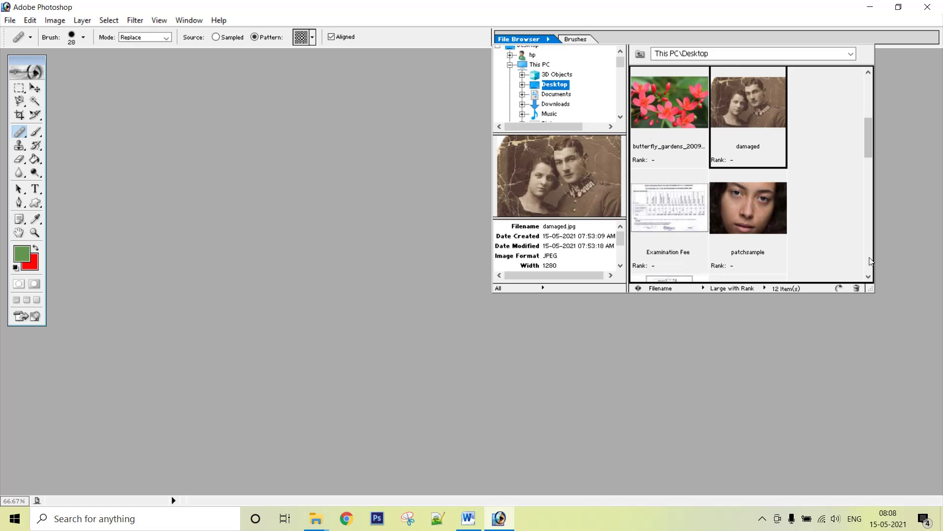
{"action": "left_click", "coordinate": [770, 216]}
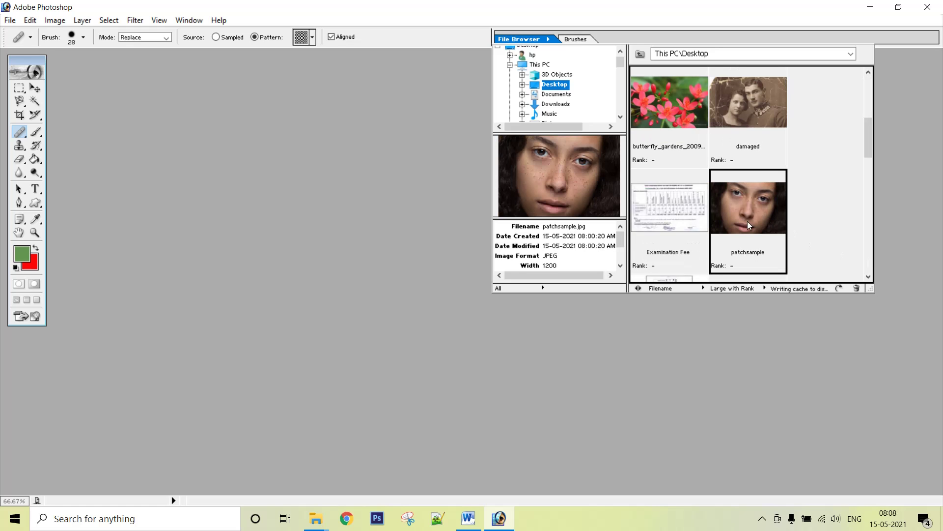
{"action": "double_click", "coordinate": [742, 241]}
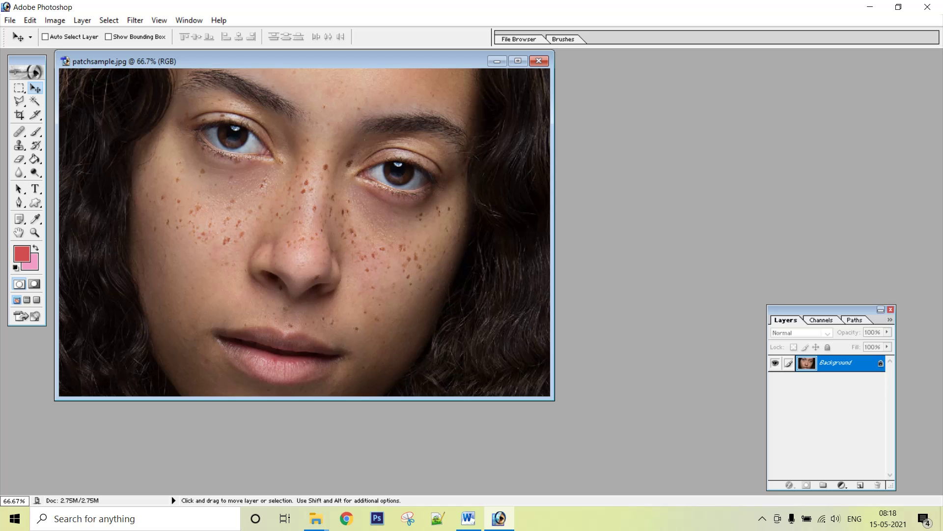
Using the Patch tool, outline clear skin on the lower cheek, patch it as Destination over the freckles beside the nose, and deselect
{"action": "left_click", "coordinate": [26, 137]}
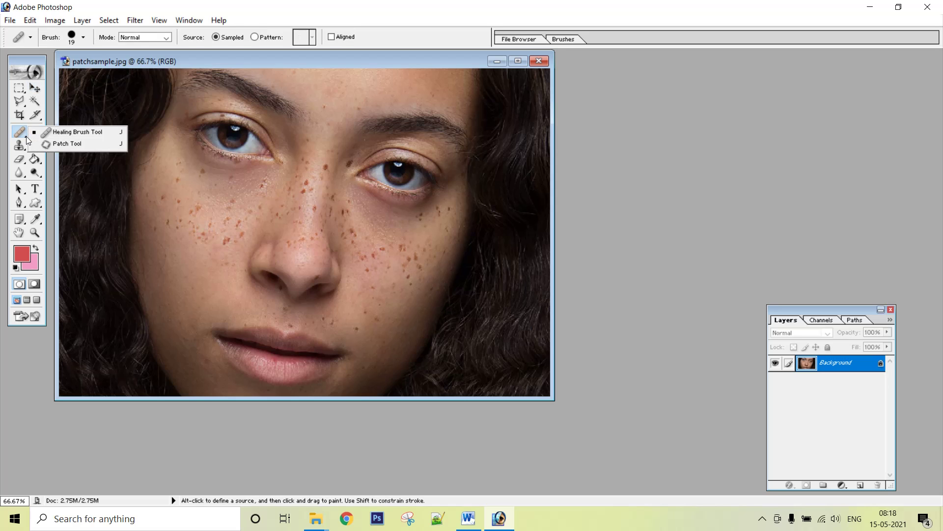
{"action": "left_click", "coordinate": [69, 144]}
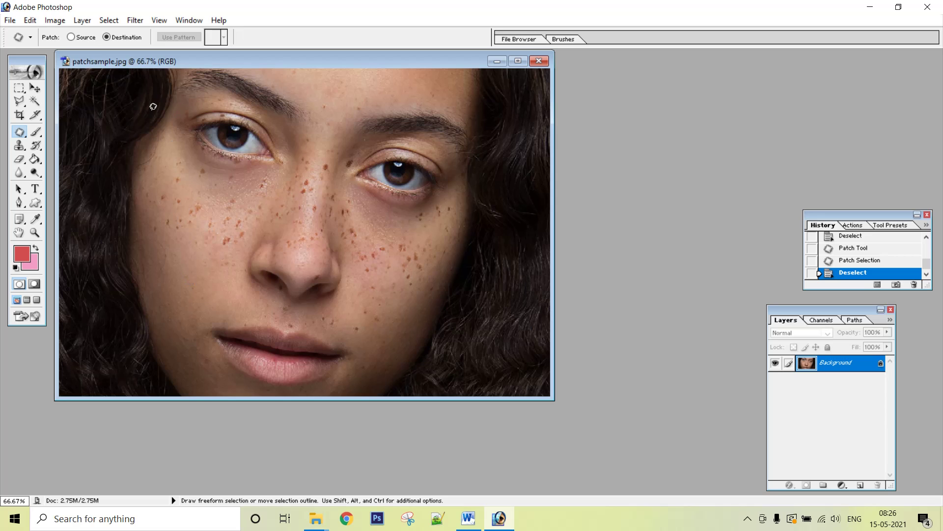
{"action": "left_click", "coordinate": [79, 38]}
{"action": "mouse_move", "coordinate": [219, 281]}
{"action": "left_mouse_down"}
{"action": "mouse_move", "coordinate": [202, 296]}
{"action": "mouse_move", "coordinate": [226, 297]}
{"action": "mouse_move", "coordinate": [225, 281]}
{"action": "mouse_move", "coordinate": [213, 281]}
{"action": "left_mouse_up"}
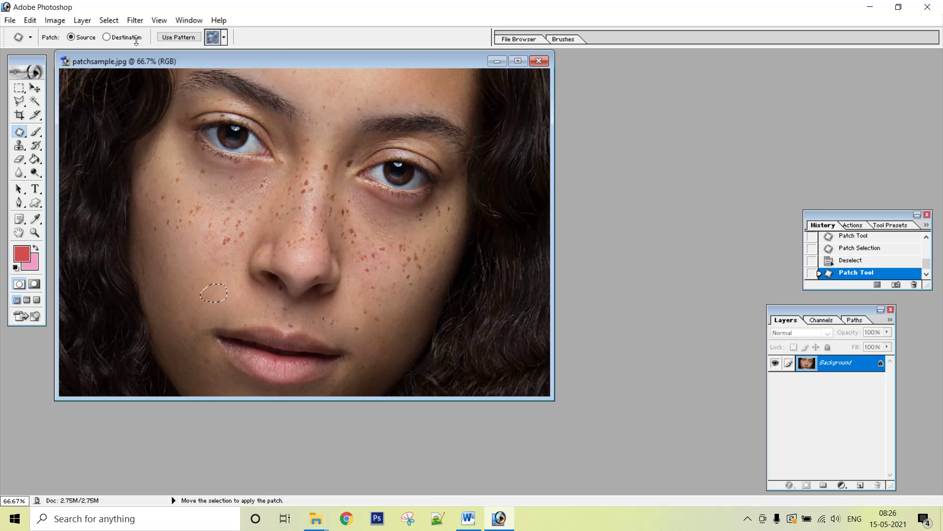
{"action": "left_click", "coordinate": [107, 37]}
{"action": "left_click_drag", "start_coordinate": [215, 295], "coordinate": [225, 244]}
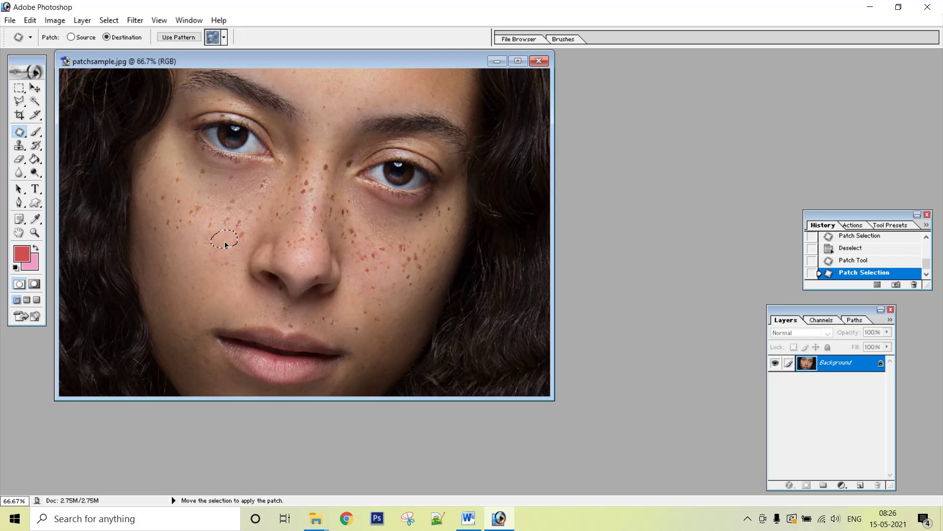
{"action": "key", "text": "ctrl+d"}
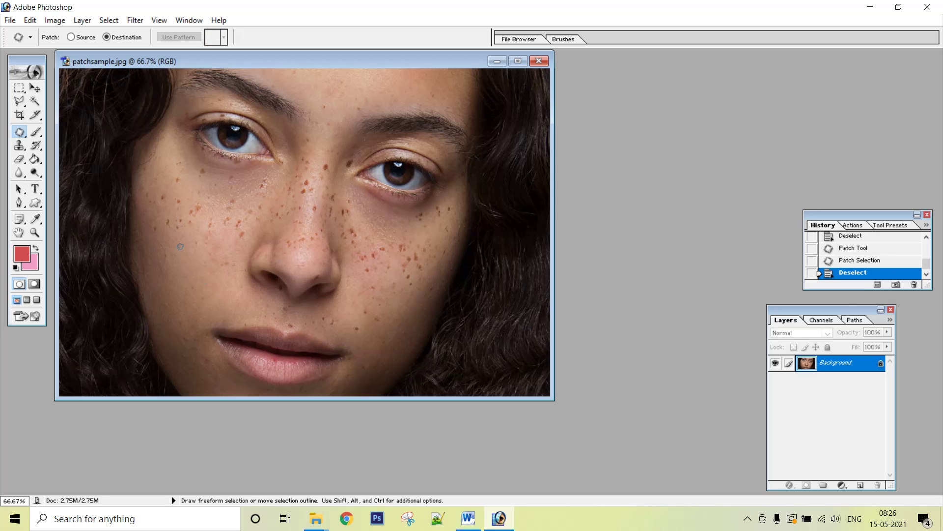
Outline clear skin on the outer cheek in Source mode, patch it as Destination over the freckles above it, and deselect
{"action": "left_click", "coordinate": [91, 39]}
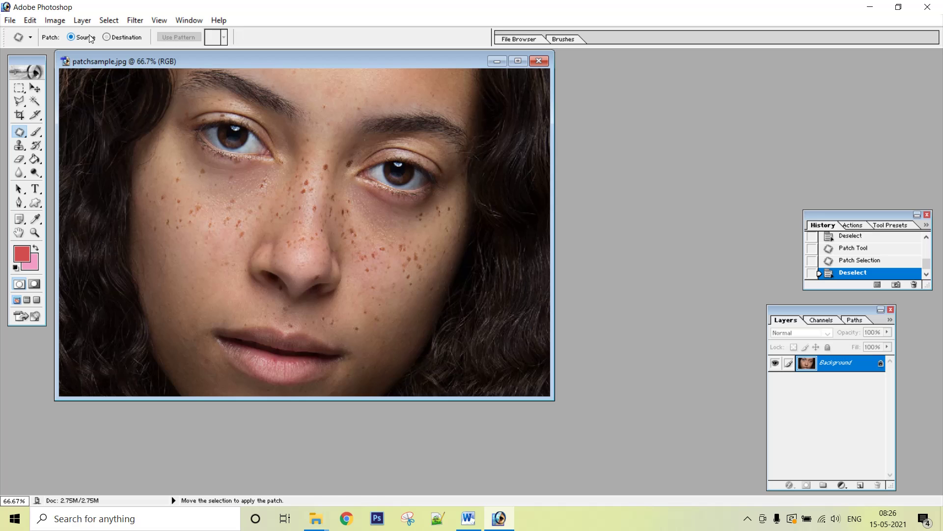
{"action": "mouse_move", "coordinate": [174, 244]}
{"action": "left_mouse_down"}
{"action": "mouse_move", "coordinate": [204, 266]}
{"action": "mouse_move", "coordinate": [175, 242]}
{"action": "left_mouse_up"}
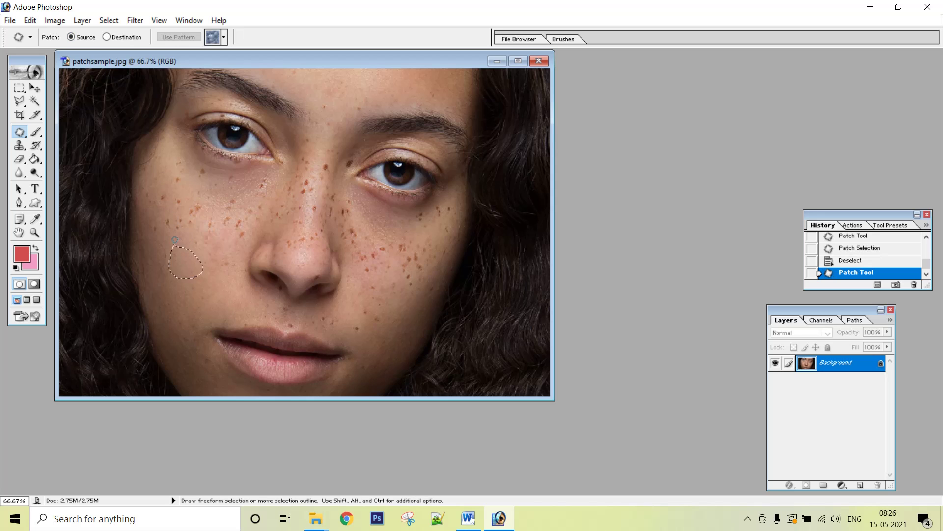
{"action": "left_click", "coordinate": [122, 38]}
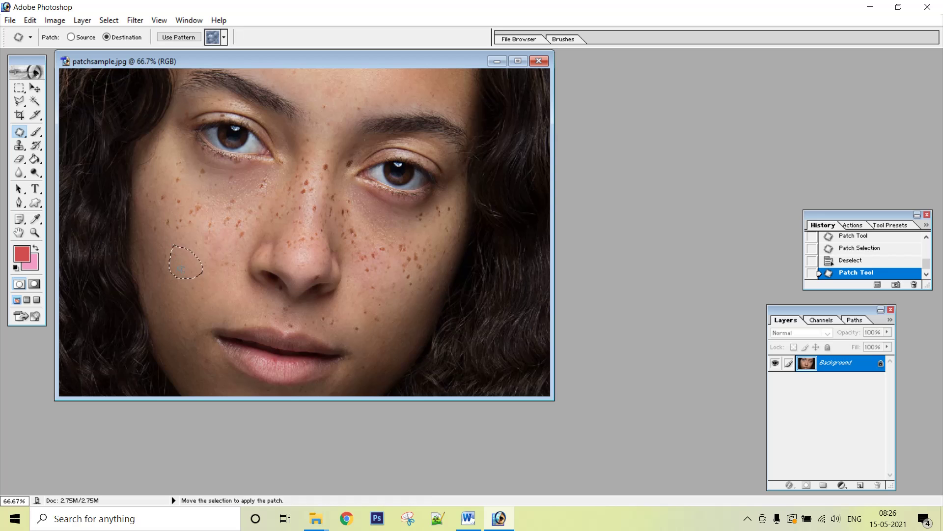
{"action": "left_click_drag", "start_coordinate": [181, 269], "coordinate": [192, 222]}
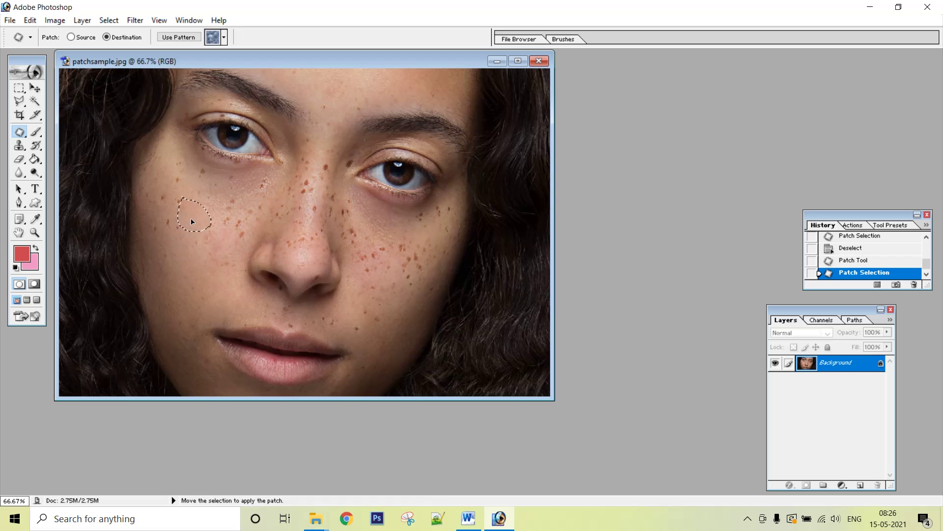
{"action": "left_click", "coordinate": [194, 282]}
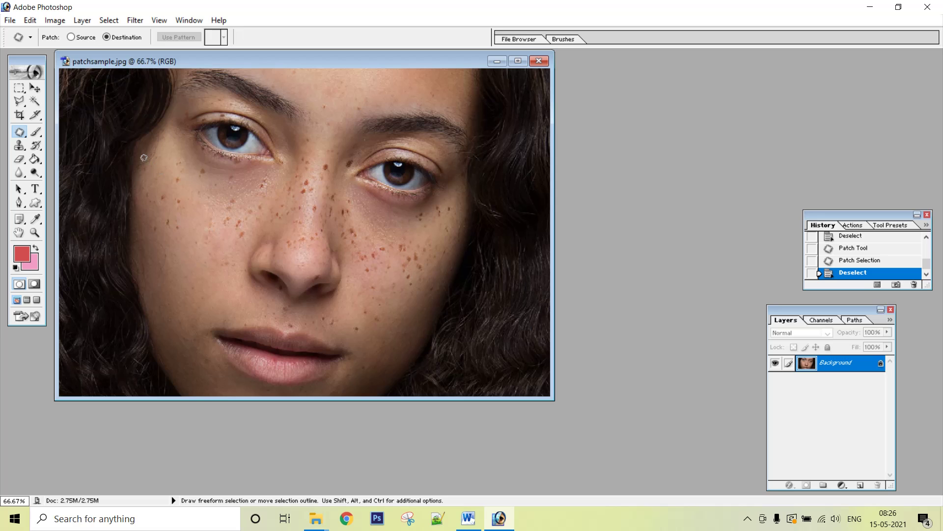
Outline a small area of clear skin on the photo's left cheek in Source mode, patch it as Destination over the outer-cheek freckles, and deselect
{"action": "mouse_move", "coordinate": [178, 250]}
{"action": "left_mouse_down"}
{"action": "mouse_move", "coordinate": [176, 280]}
{"action": "mouse_move", "coordinate": [196, 282]}
{"action": "mouse_move", "coordinate": [210, 275]}
{"action": "mouse_move", "coordinate": [183, 249]}
{"action": "left_mouse_up"}
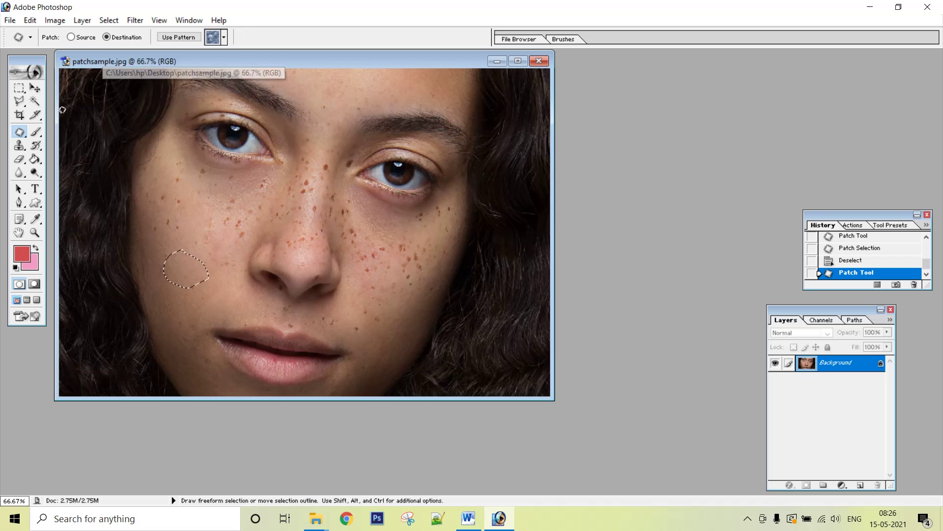
{"action": "left_click", "coordinate": [174, 185]}
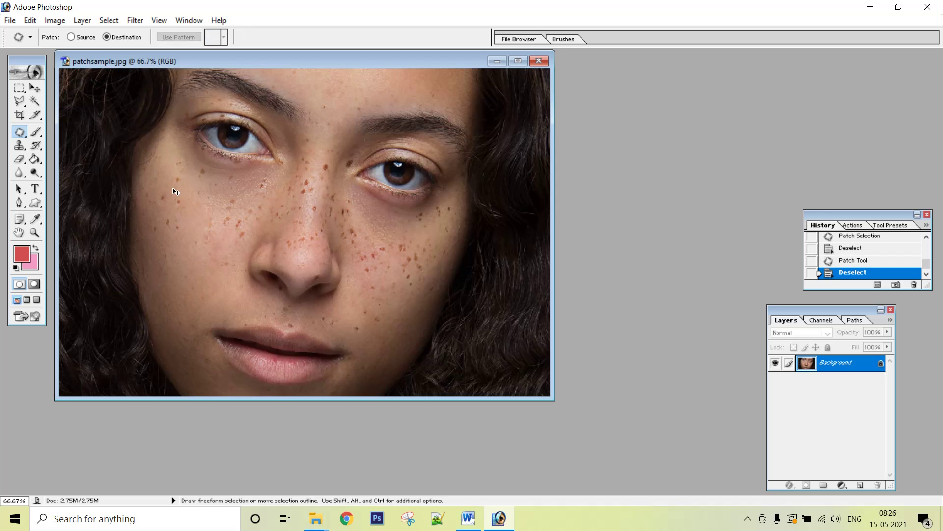
{"action": "left_click", "coordinate": [82, 39]}
{"action": "mouse_move", "coordinate": [173, 245]}
{"action": "left_mouse_down"}
{"action": "mouse_move", "coordinate": [185, 273]}
{"action": "mouse_move", "coordinate": [207, 266]}
{"action": "mouse_move", "coordinate": [176, 245]}
{"action": "left_mouse_up"}
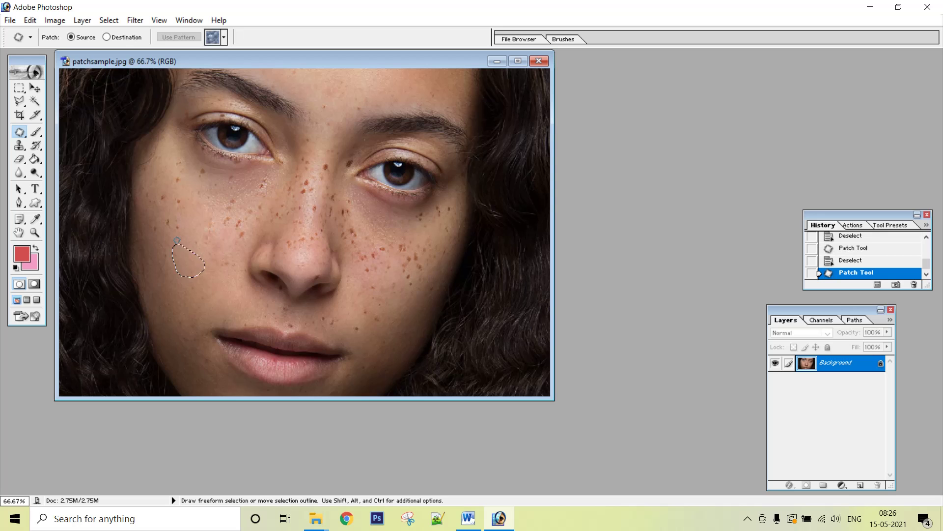
{"action": "left_click", "coordinate": [129, 37]}
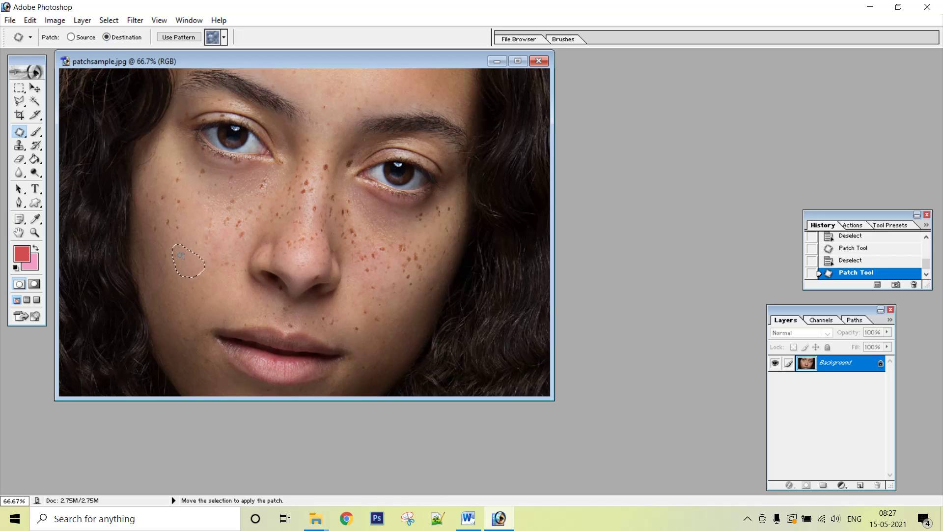
{"action": "left_click_drag", "start_coordinate": [182, 260], "coordinate": [161, 217]}
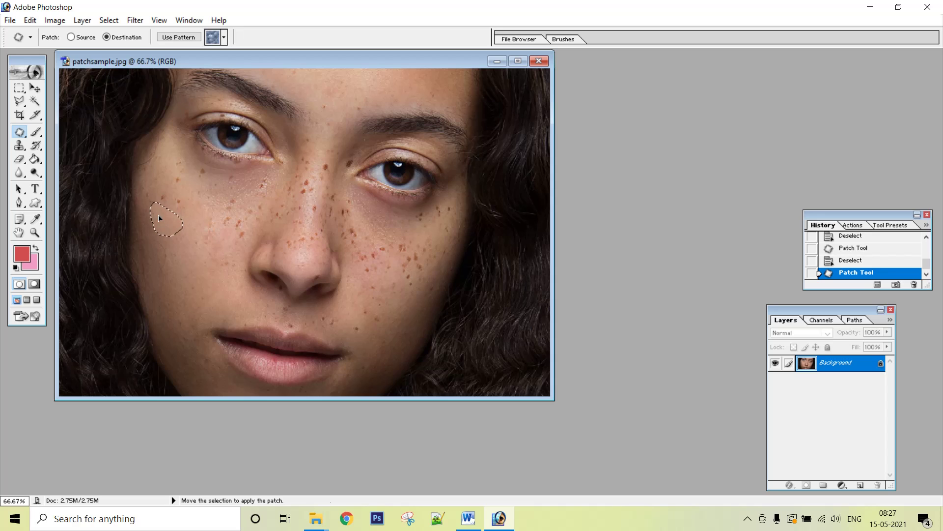
{"action": "key", "text": "ctrl+d"}
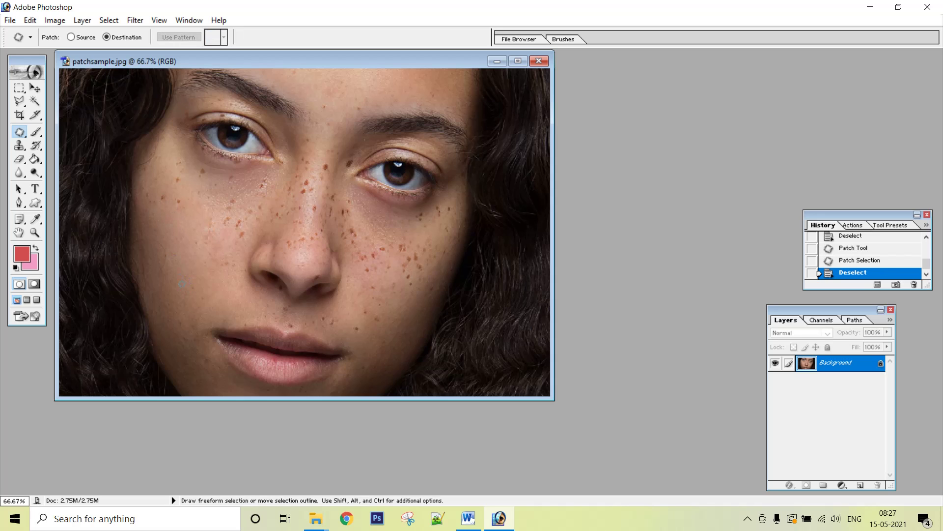
Outline clear mid-cheek skin in Source mode, patch it as Destination over the freckles on the upper outer cheek below the eye, and deselect
{"action": "left_click", "coordinate": [71, 37]}
{"action": "mouse_move", "coordinate": [170, 235]}
{"action": "left_mouse_down"}
{"action": "mouse_move", "coordinate": [170, 270]}
{"action": "mouse_move", "coordinate": [198, 267]}
{"action": "mouse_move", "coordinate": [199, 241]}
{"action": "mouse_move", "coordinate": [170, 234]}
{"action": "left_mouse_up"}
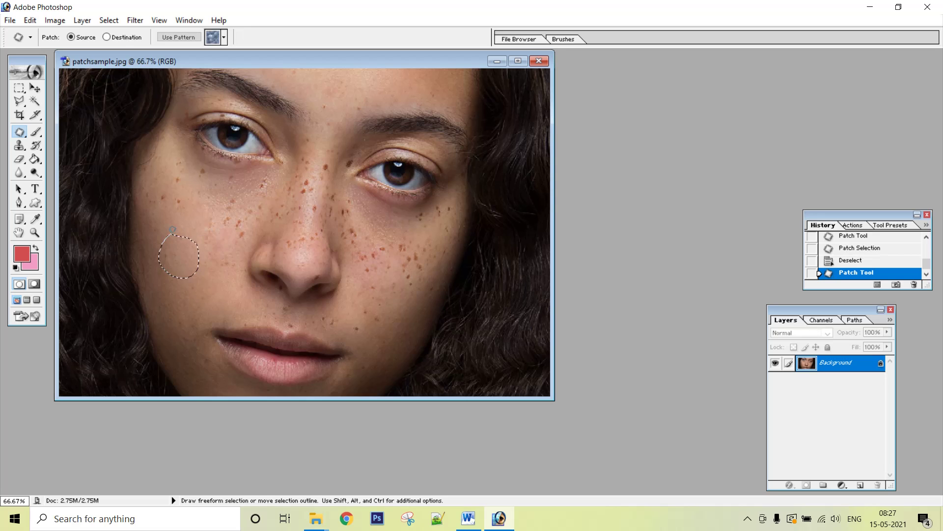
{"action": "left_click", "coordinate": [130, 40]}
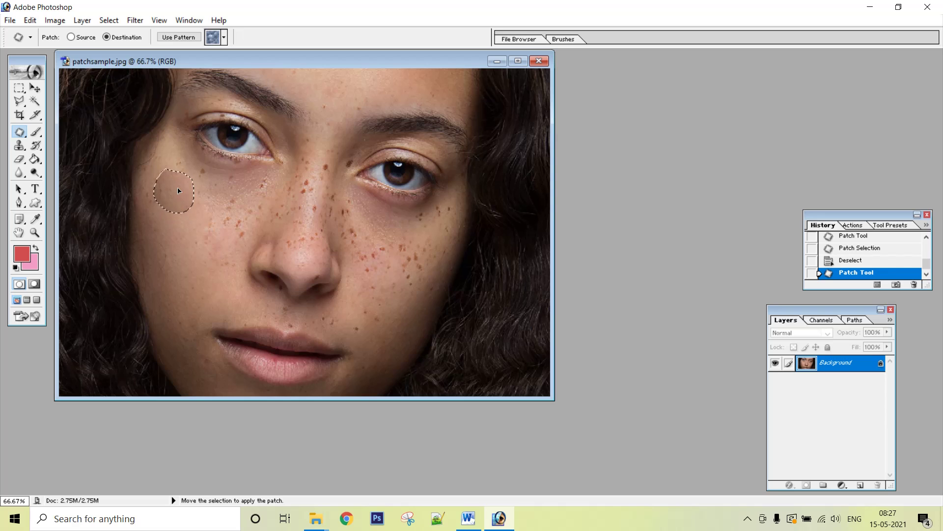
{"action": "left_click_drag", "start_coordinate": [179, 204], "coordinate": [183, 196]}
{"action": "key", "text": "ctrl+d"}
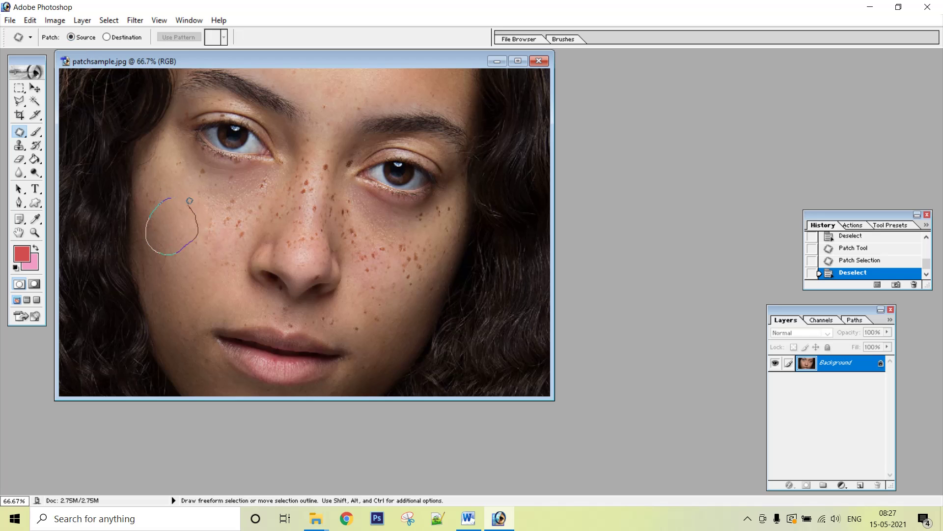
Outline the cleaned skin on the outer cheek in Source mode, patch it as Destination over the inner-cheek freckles toward the nose, and deselect
{"action": "left_click_drag", "start_coordinate": [172, 192], "coordinate": [172, 195]}
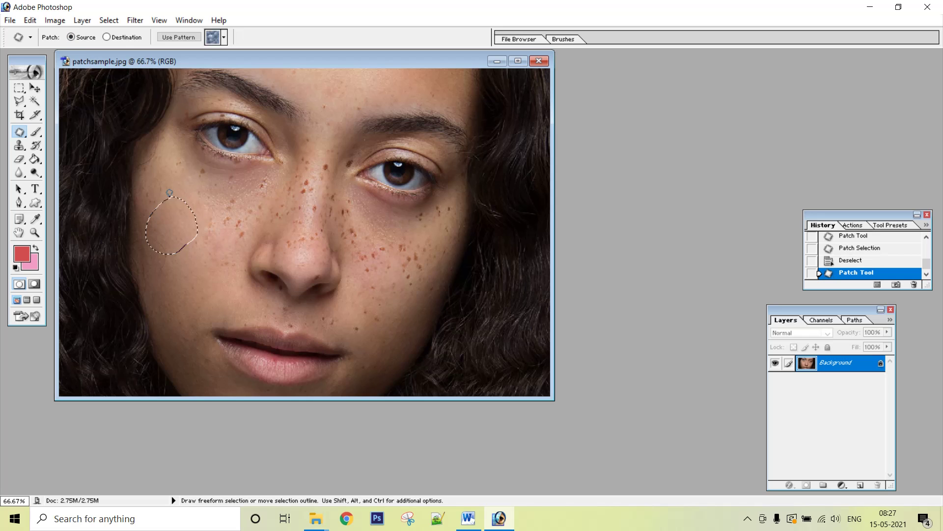
{"action": "left_click", "coordinate": [131, 33]}
{"action": "left_click_drag", "start_coordinate": [174, 222], "coordinate": [229, 219]}
{"action": "left_click", "coordinate": [206, 284]}
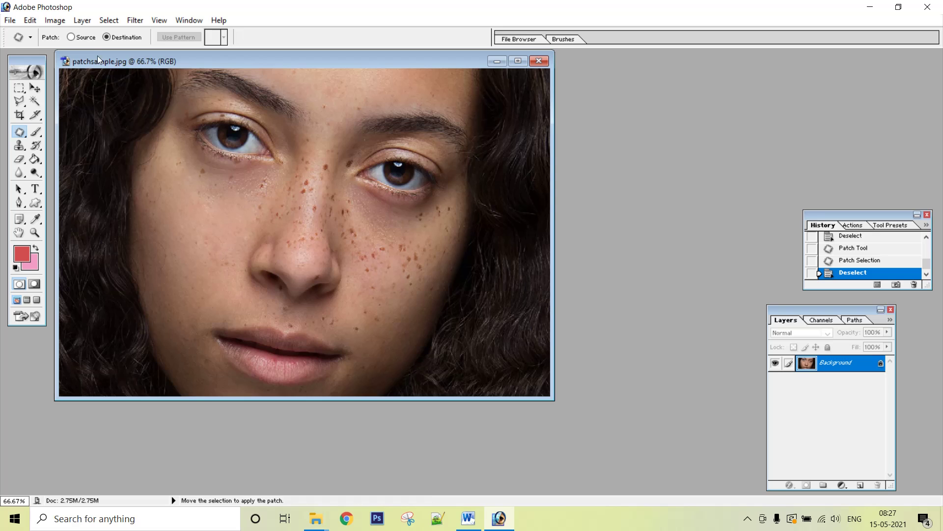
Outline a large round area of the cleaned cheek in Source mode and patch it as Destination over the freckles on the opposite cheek
{"action": "left_click", "coordinate": [71, 37]}
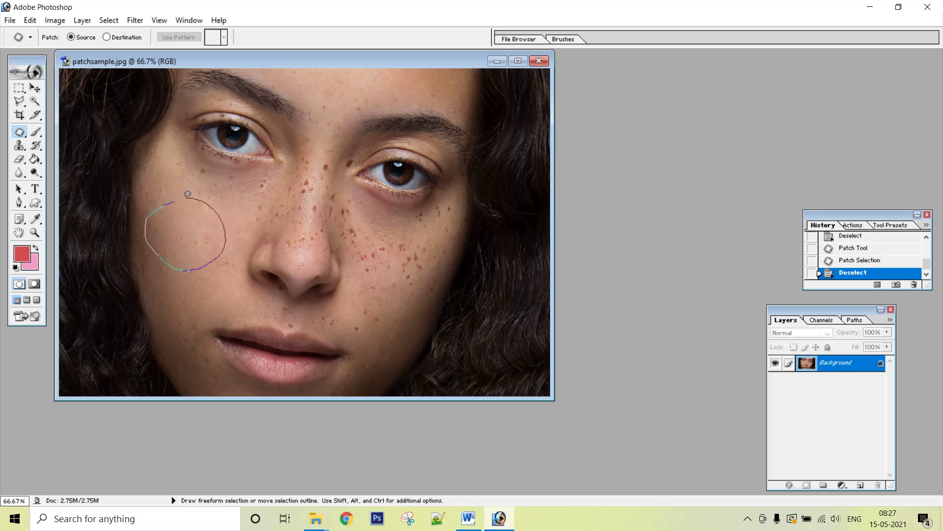
{"action": "left_click_drag", "start_coordinate": [173, 199], "coordinate": [171, 200]}
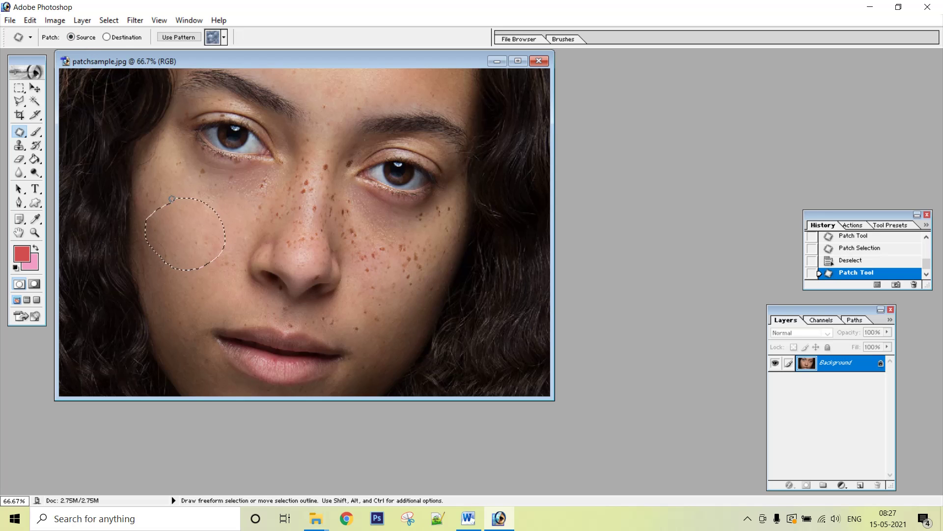
{"action": "left_click", "coordinate": [127, 37]}
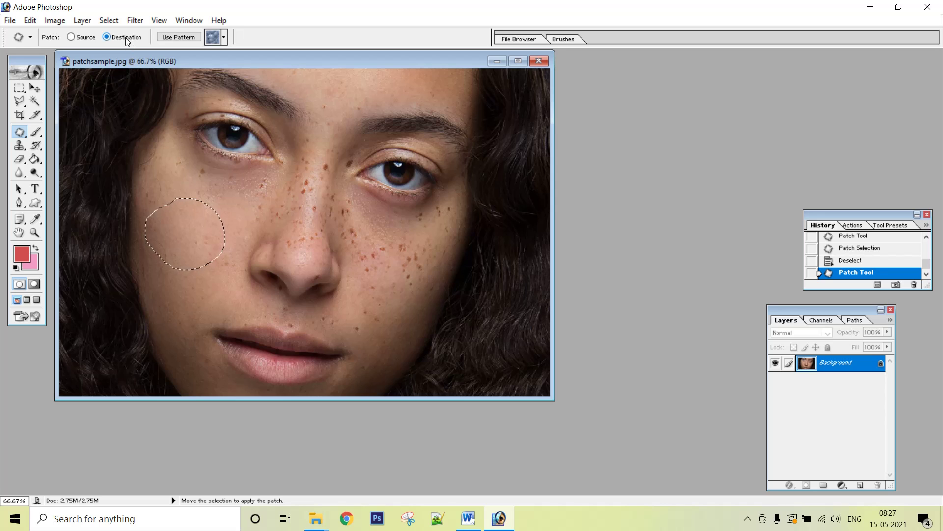
{"action": "left_click_drag", "start_coordinate": [196, 222], "coordinate": [413, 257]}
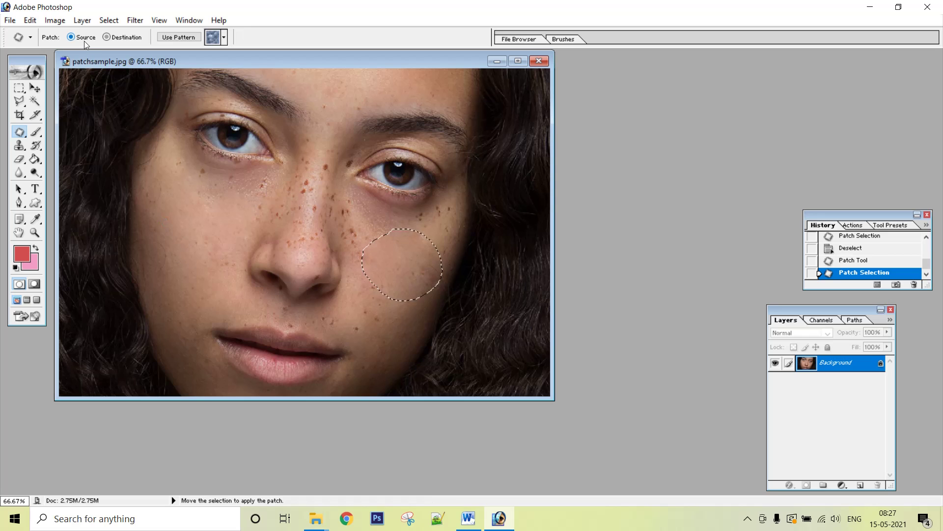
Outline clear skin on the cleaned left cheek in Source mode, patch it as Destination over the freckles on the nose bridge, and deselect
{"action": "left_click_drag", "start_coordinate": [165, 208], "coordinate": [165, 223]}
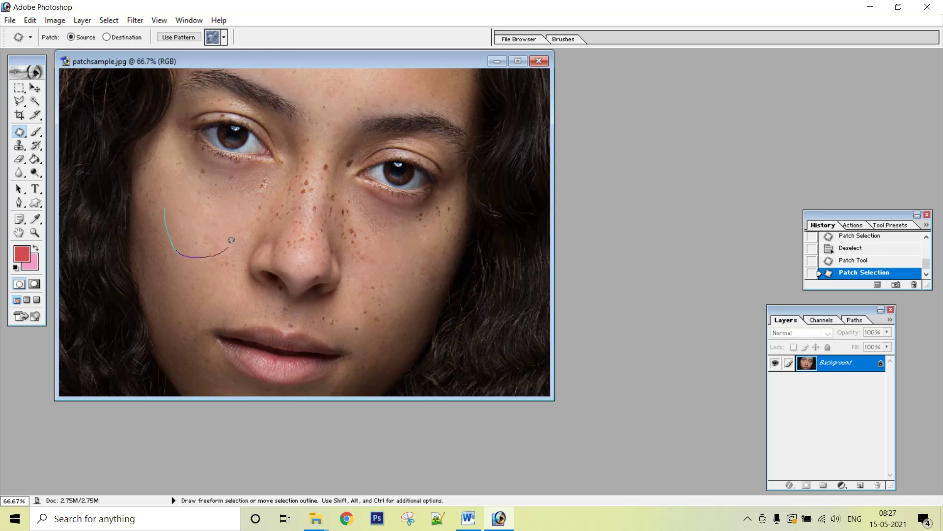
{"action": "mouse_move", "coordinate": [232, 240]}
{"action": "left_mouse_down"}
{"action": "mouse_move", "coordinate": [212, 196]}
{"action": "mouse_move", "coordinate": [169, 196]}
{"action": "mouse_move", "coordinate": [259, 216]}
{"action": "mouse_move", "coordinate": [309, 204]}
{"action": "left_mouse_up"}
{"action": "left_click", "coordinate": [124, 37]}
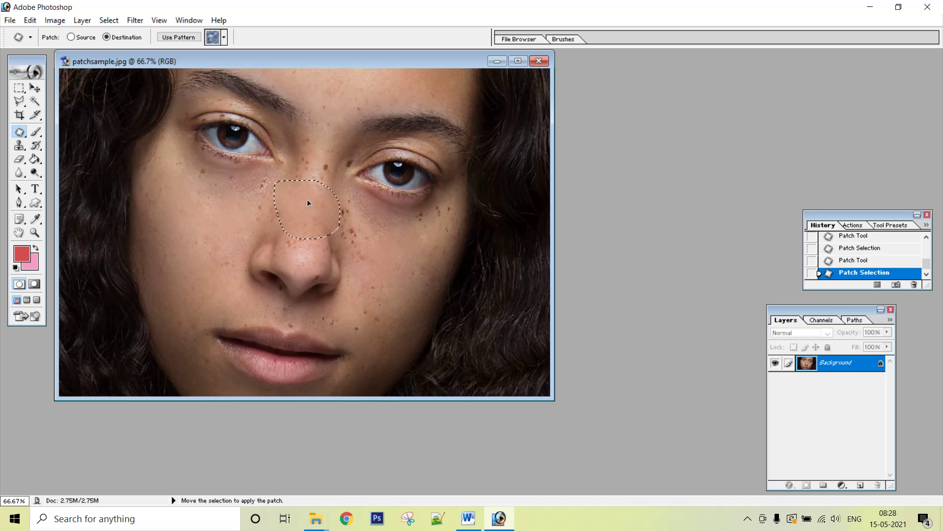
{"action": "key", "text": "ctrl+d"}
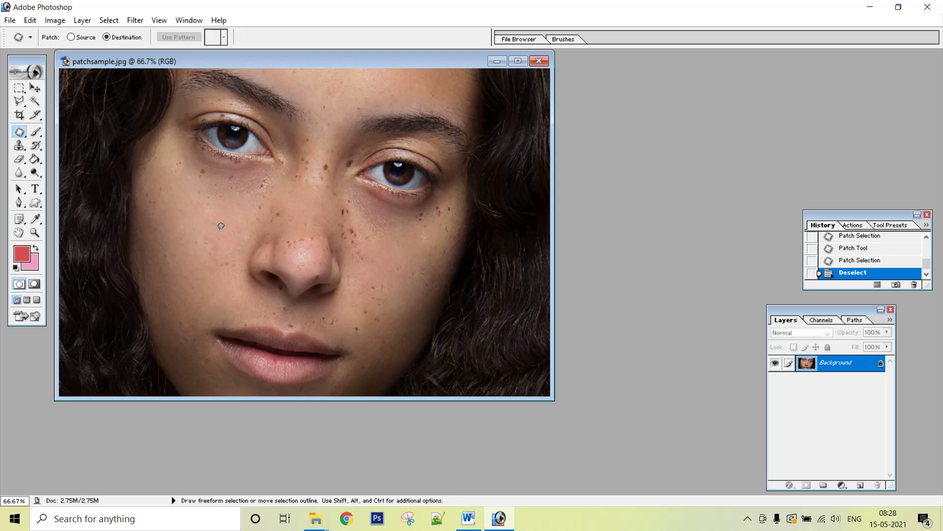